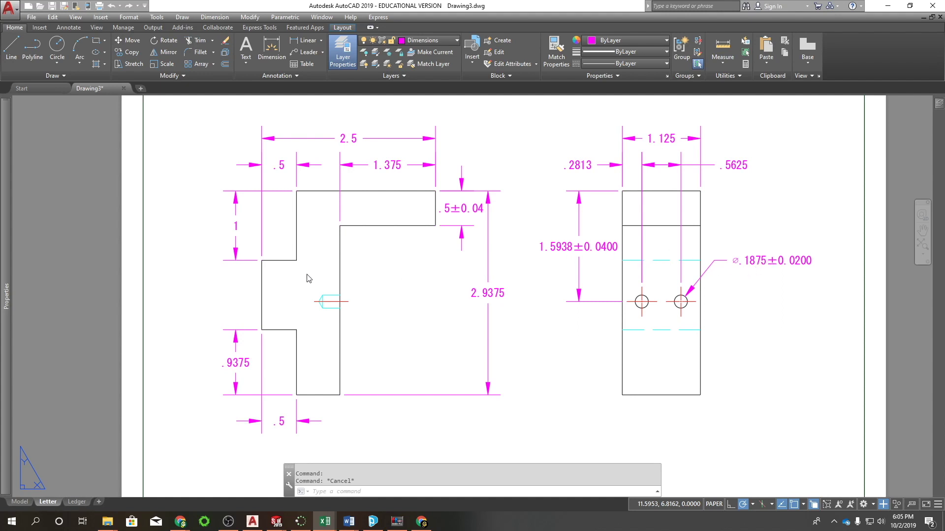
Bring up the Properties palette and look through the settings of the vertical 1-inch dimension on the front view.
{"action": "left_click", "coordinate": [236, 225]}
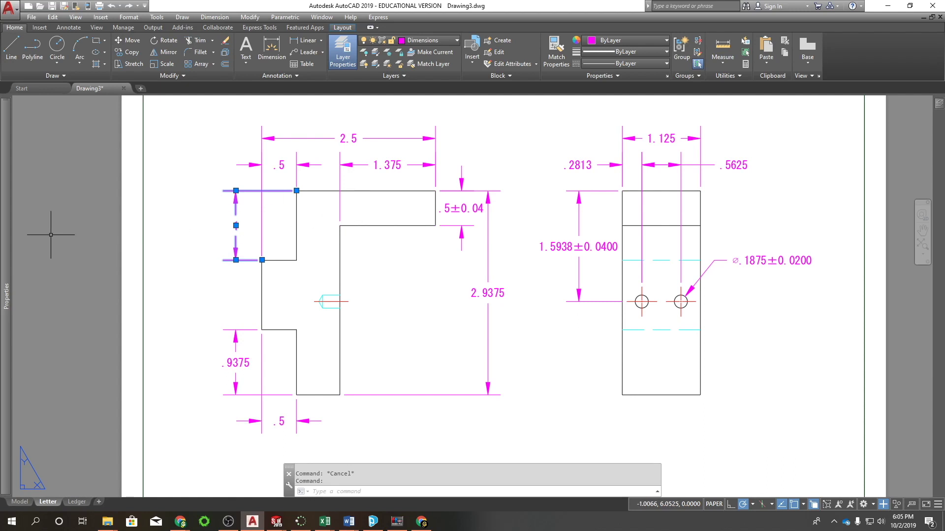
{"action": "mouse_move", "coordinate": [2, 242]}
{"action": "scroll", "coordinate": [108, 308], "scroll_direction": "down", "scroll_amount": 5}
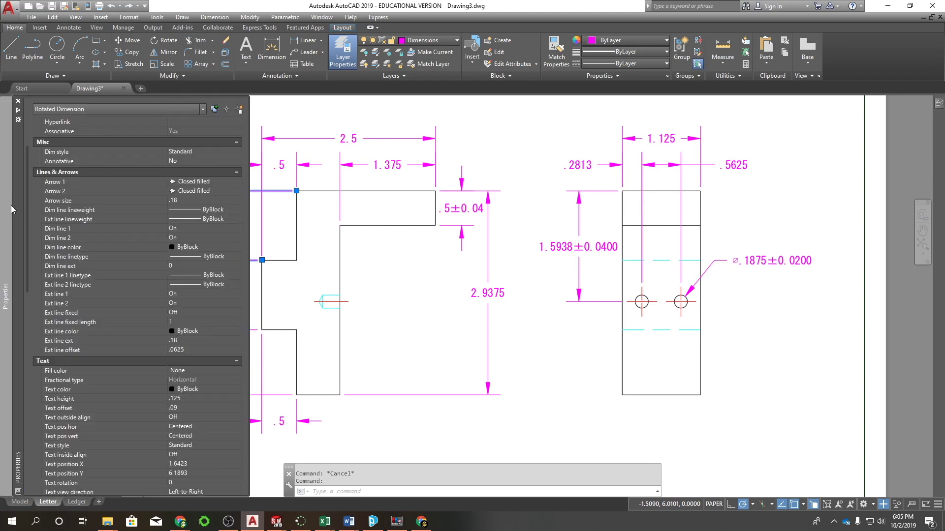
{"action": "key", "text": "Escape"}
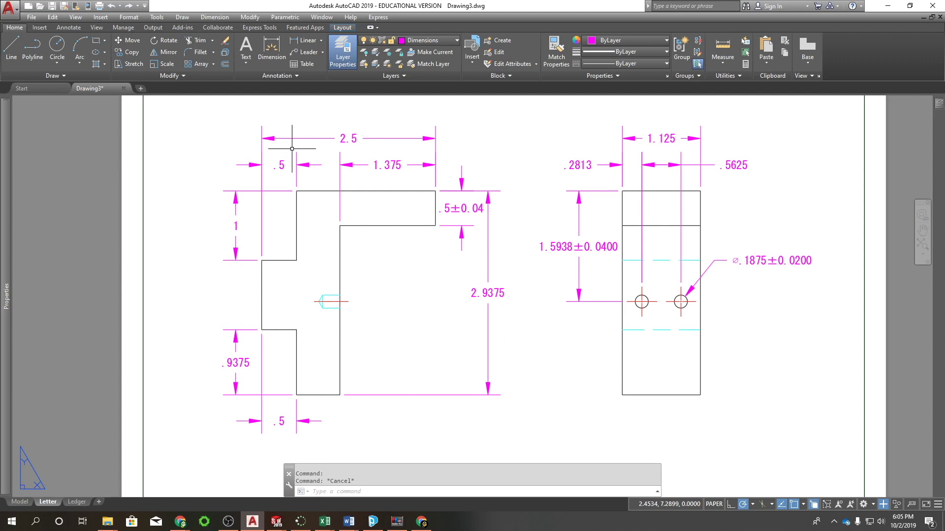
{"action": "type", "text": "pro"}
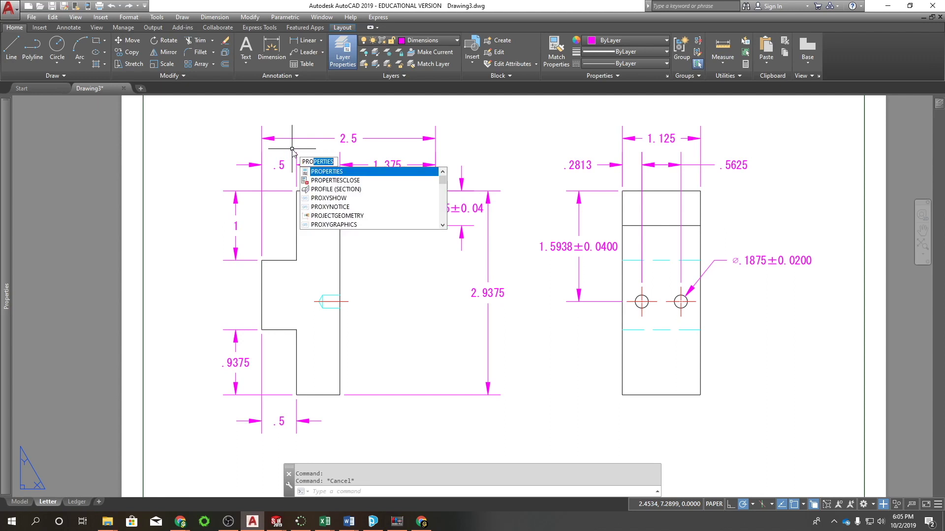
{"action": "key", "text": "Return"}
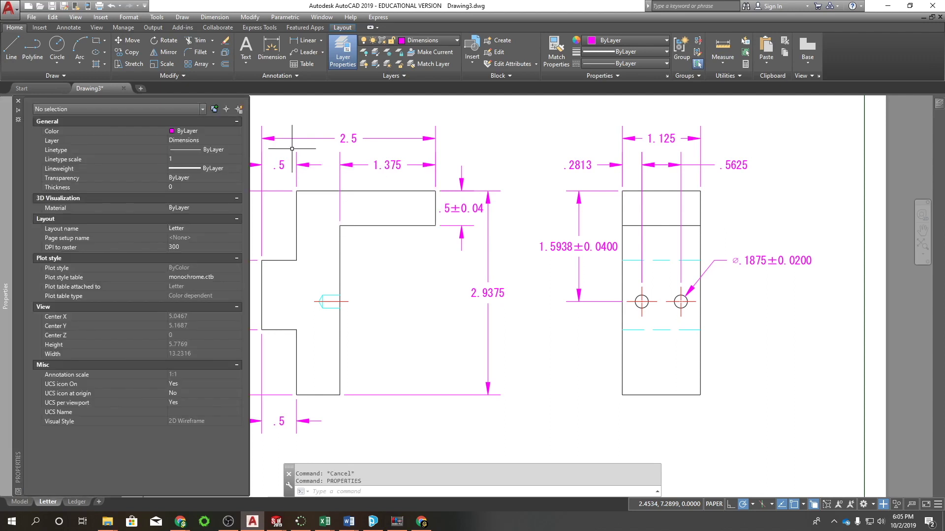
{"action": "key", "text": "Escape"}
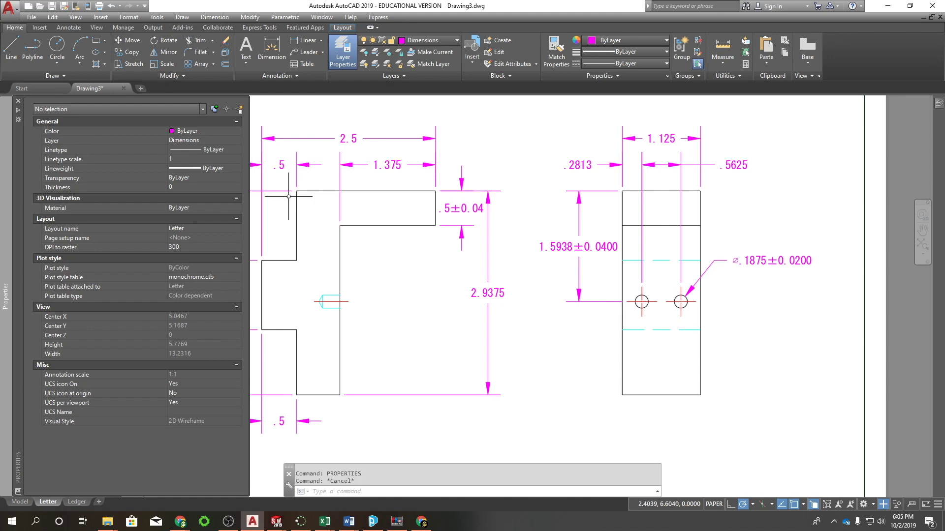
Set the tolerance display of the front view's vertical 1-inch dimension to Symmetrical.
{"action": "left_click", "coordinate": [273, 210]}
{"action": "left_click", "coordinate": [231, 214]}
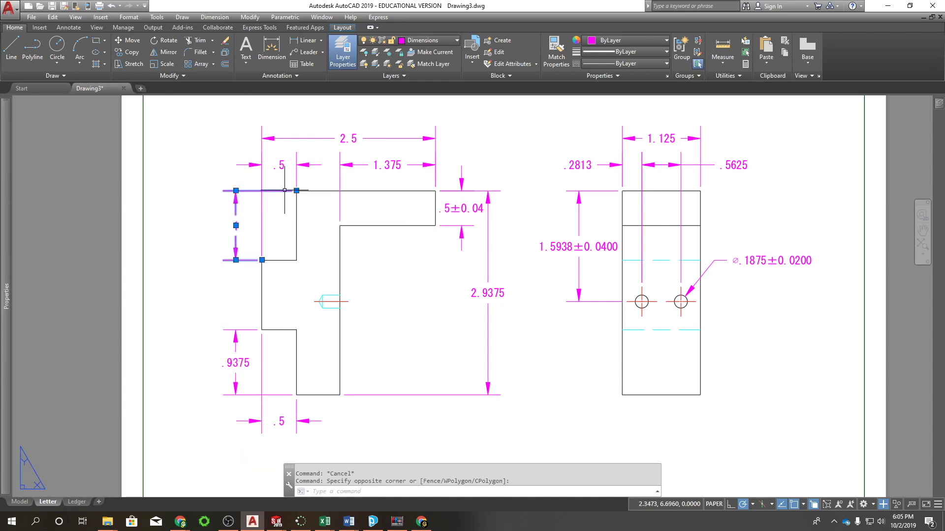
{"action": "scroll", "coordinate": [113, 246], "scroll_direction": "down", "scroll_amount": 10}
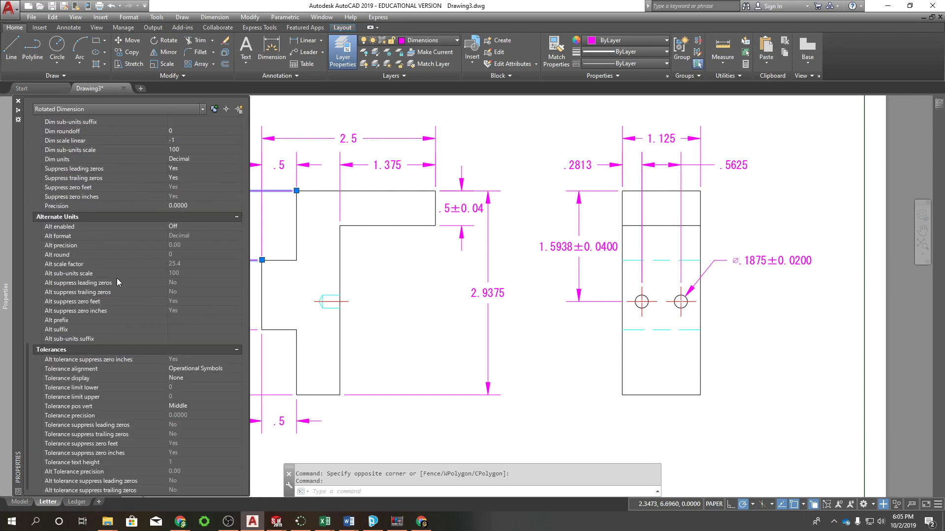
{"action": "scroll", "coordinate": [119, 203], "scroll_direction": "down", "scroll_amount": 8}
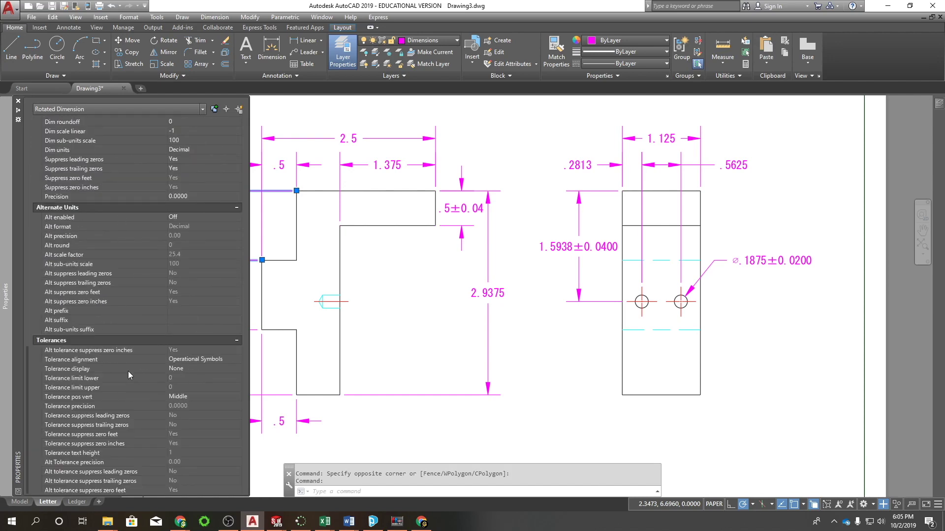
{"action": "left_click", "coordinate": [185, 369]}
{"action": "left_click", "coordinate": [207, 368]}
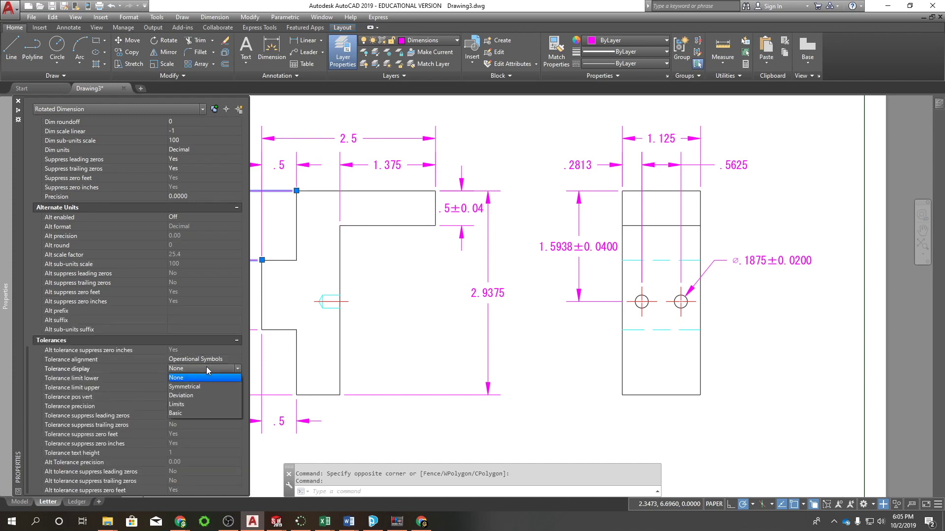
{"action": "left_click", "coordinate": [209, 385]}
{"action": "scroll", "coordinate": [320, 304], "scroll_direction": "down", "scroll_amount": 4}
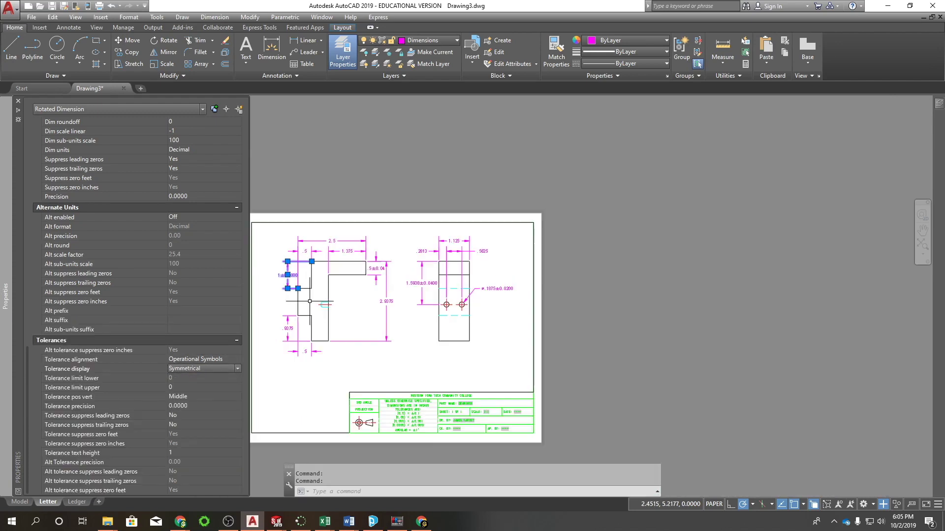
{"action": "scroll", "coordinate": [320, 305], "scroll_direction": "up", "scroll_amount": 7}
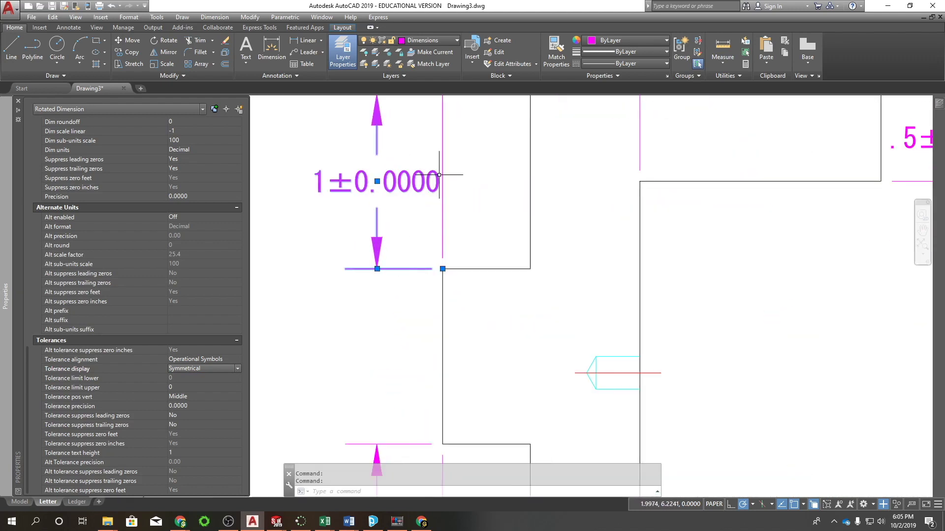
Set the upper tolerance limit of the vertical 1-inch dimension to .003.
{"action": "left_click", "coordinate": [185, 407]}
{"action": "left_click", "coordinate": [185, 406]}
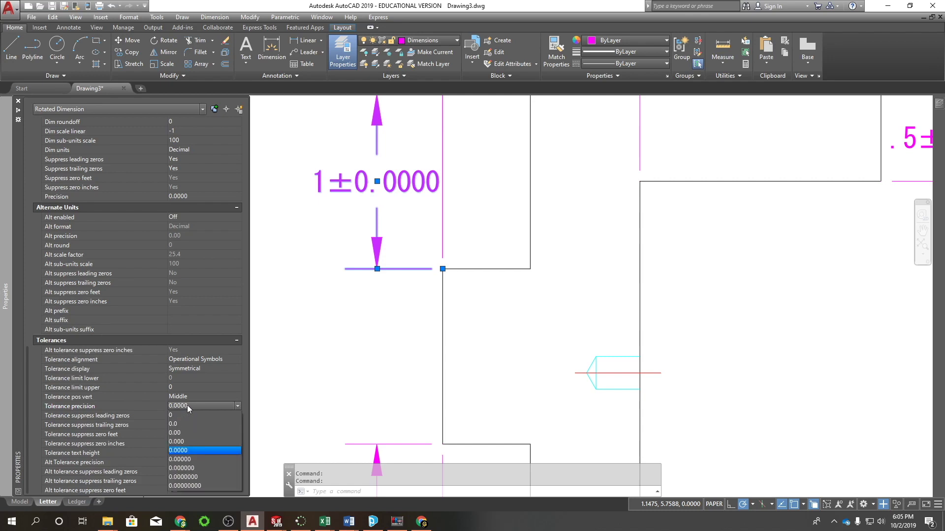
{"action": "left_click", "coordinate": [185, 402]}
{"action": "left_click", "coordinate": [182, 388]}
{"action": "type", "text": ".003"}
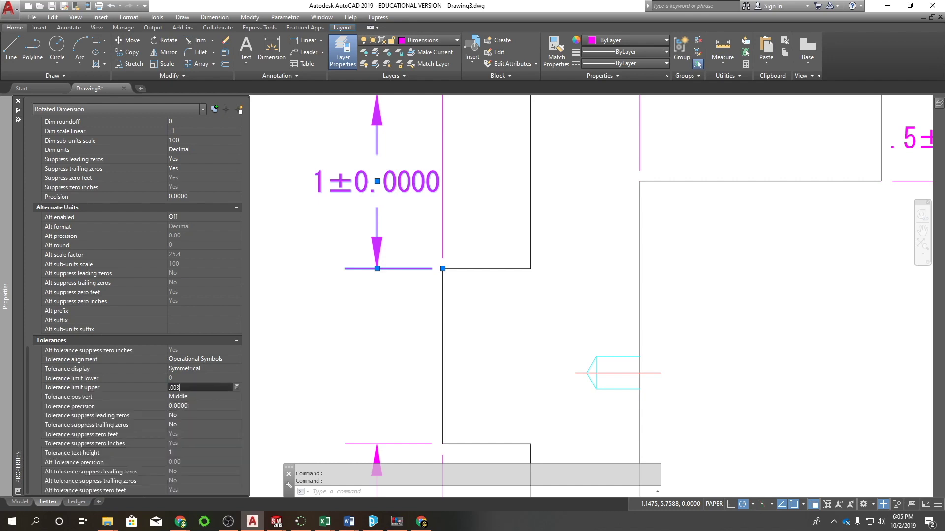
{"action": "key", "text": "Return"}
Set the tolerance precision of the vertical 1-inch dimension to three decimal places (0.000).
{"action": "left_click", "coordinate": [182, 407]}
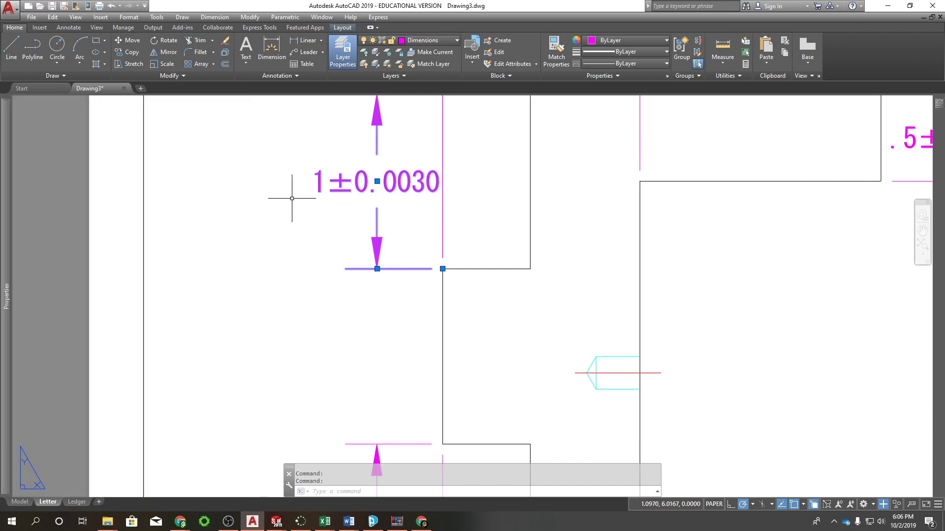
{"action": "left_click", "coordinate": [198, 404]}
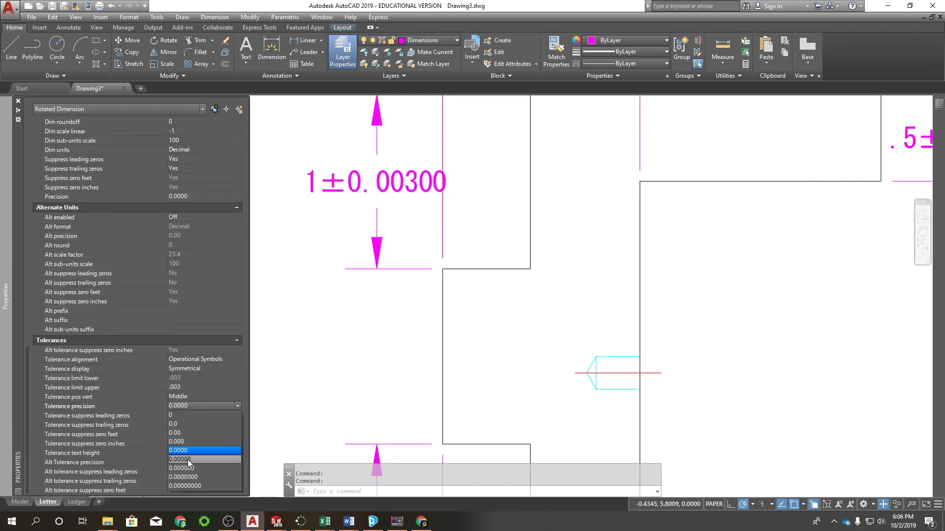
{"action": "left_click", "coordinate": [191, 441]}
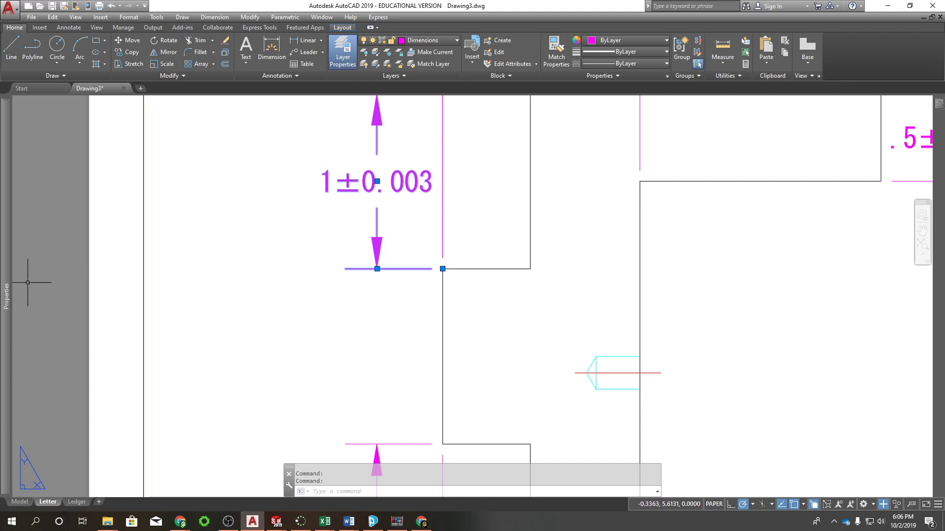
Set the primary units precision of the vertical 1-inch dimension to three decimal places (0.000).
{"action": "mouse_move", "coordinate": [6, 292]}
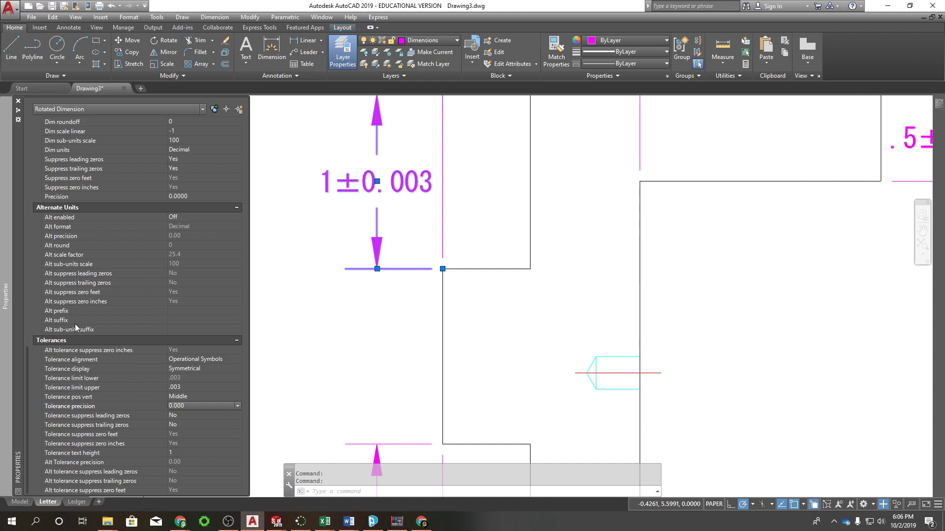
{"action": "left_click", "coordinate": [211, 197]}
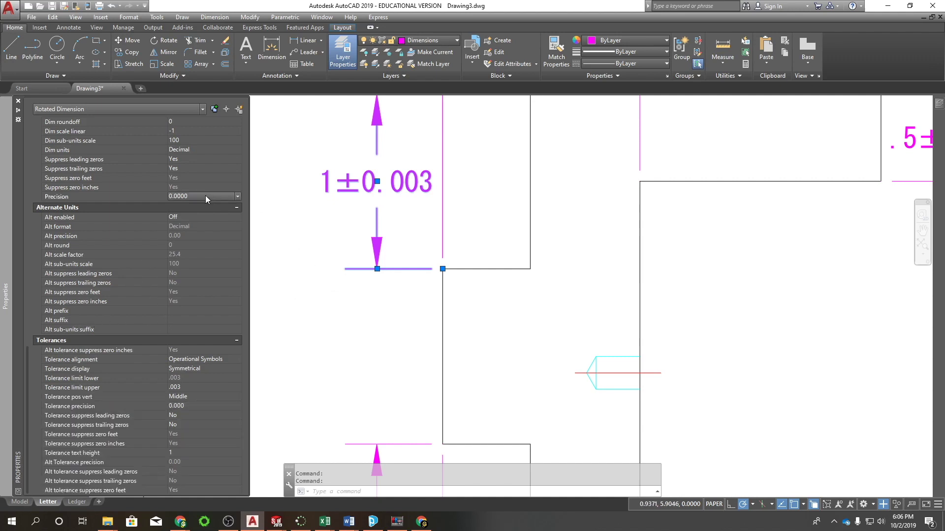
{"action": "scroll", "coordinate": [197, 229], "scroll_direction": "up", "scroll_amount": 4}
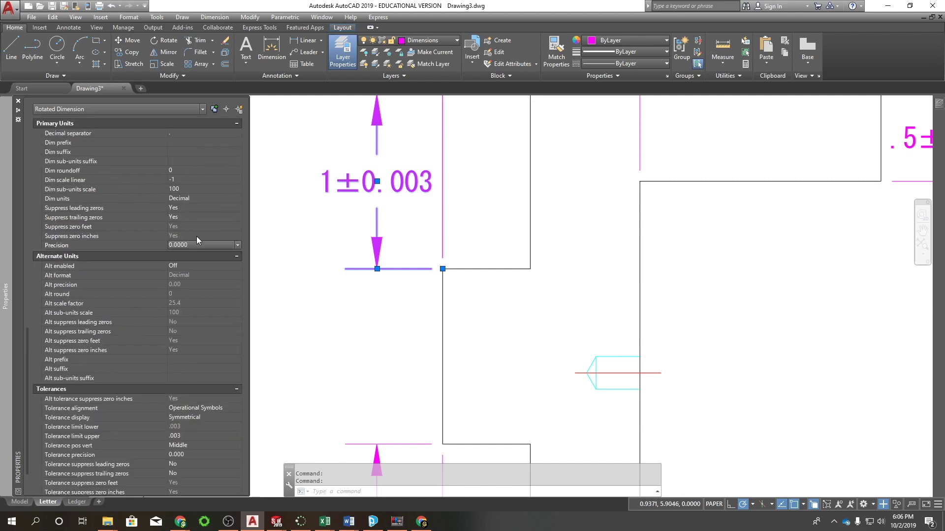
{"action": "left_click", "coordinate": [186, 301]}
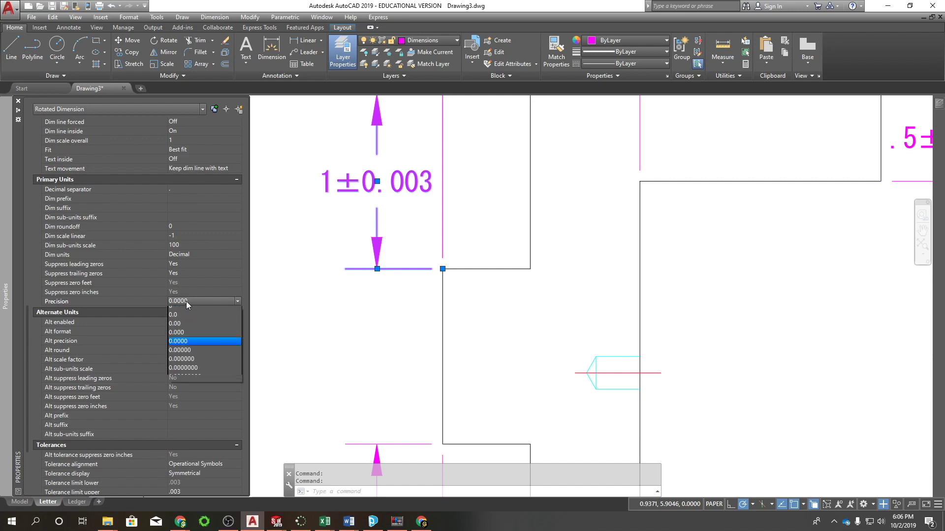
{"action": "left_click", "coordinate": [182, 332]}
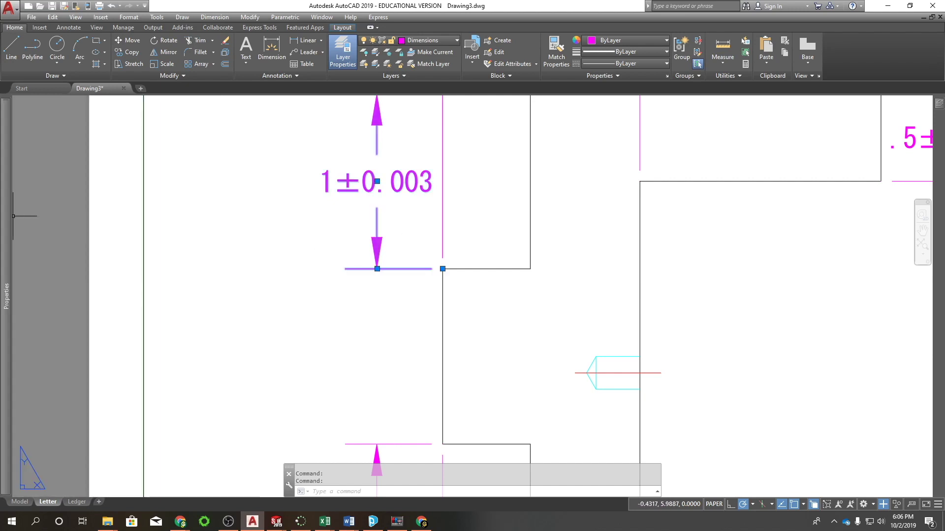
Set trailing zero suppression in the primary units to No for the vertical 1-inch dimension, and deselect it.
{"action": "mouse_move", "coordinate": [4, 219]}
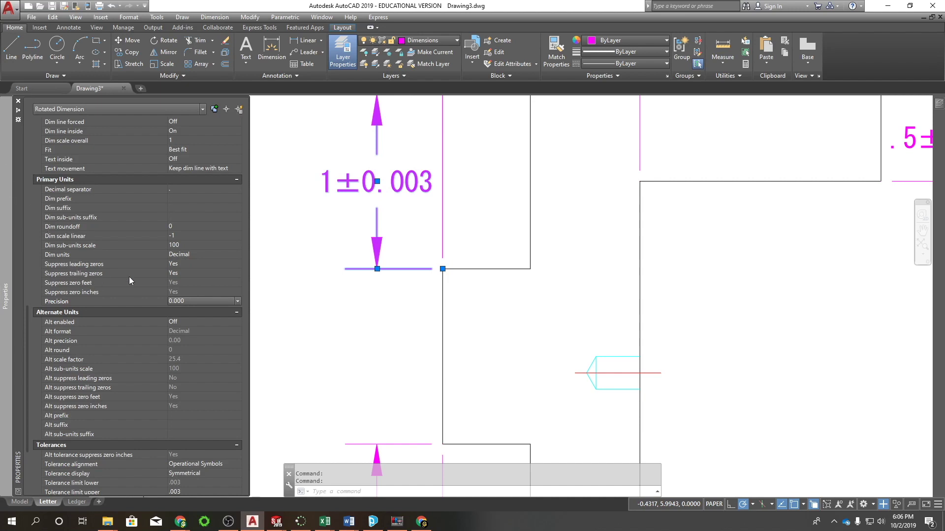
{"action": "left_click", "coordinate": [174, 274]}
{"action": "left_click", "coordinate": [176, 274]}
{"action": "left_click", "coordinate": [181, 291]}
{"action": "scroll", "coordinate": [395, 184], "scroll_direction": "down", "scroll_amount": 4}
{"action": "key", "text": "Escape"}
{"action": "middle_click_drag", "start_coordinate": [411, 210], "coordinate": [442, 216]}
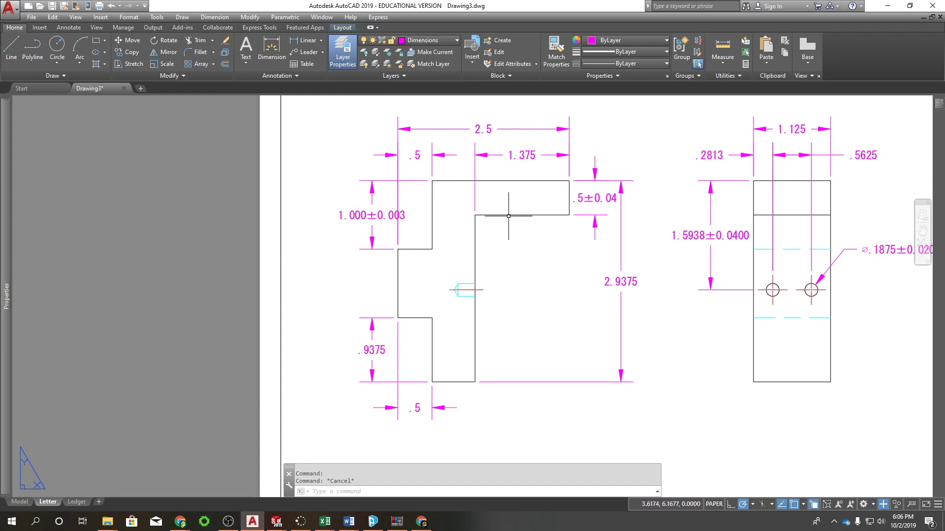
Set trailing zero suppression in the primary units to No for the .5±0.04 dimension on the front view.
{"action": "left_click", "coordinate": [588, 199]}
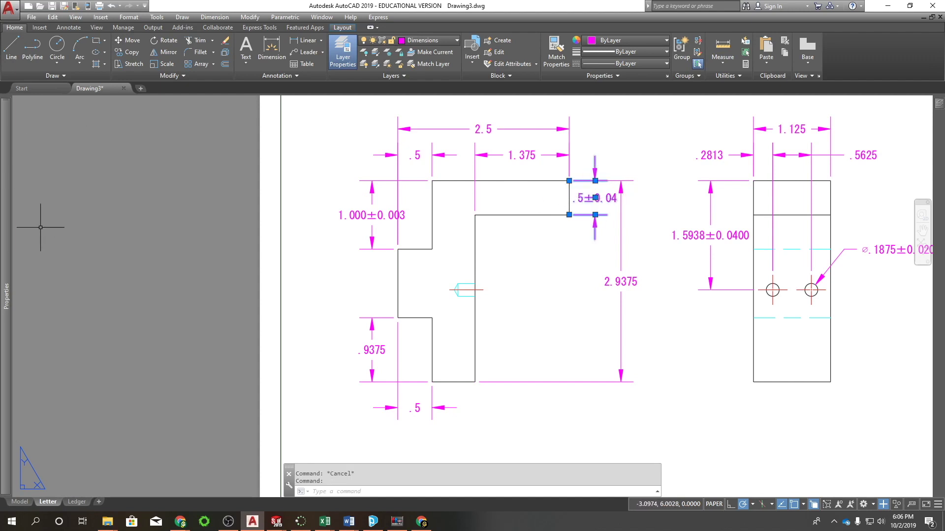
{"action": "mouse_move", "coordinate": [3, 227]}
{"action": "scroll", "coordinate": [203, 424], "scroll_direction": "down", "scroll_amount": 10}
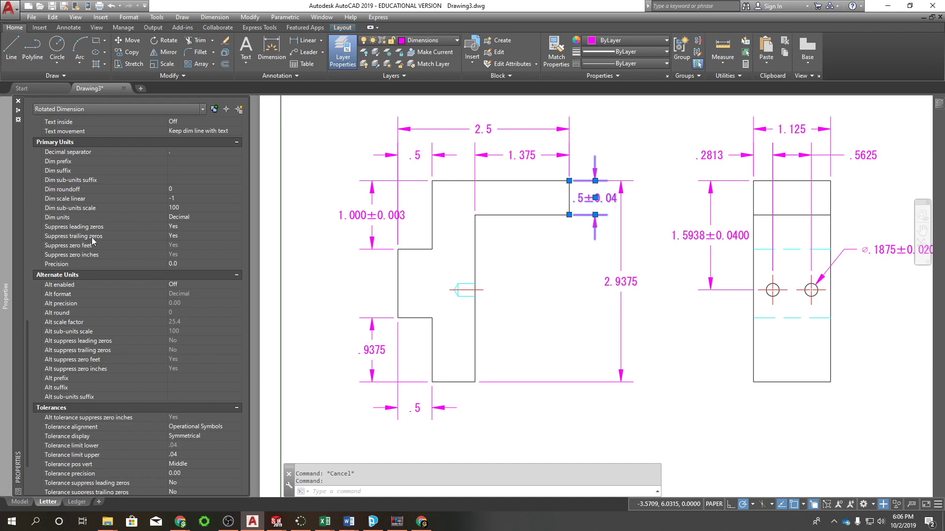
{"action": "left_click", "coordinate": [178, 235]}
{"action": "left_click", "coordinate": [180, 237]}
{"action": "left_click", "coordinate": [181, 255]}
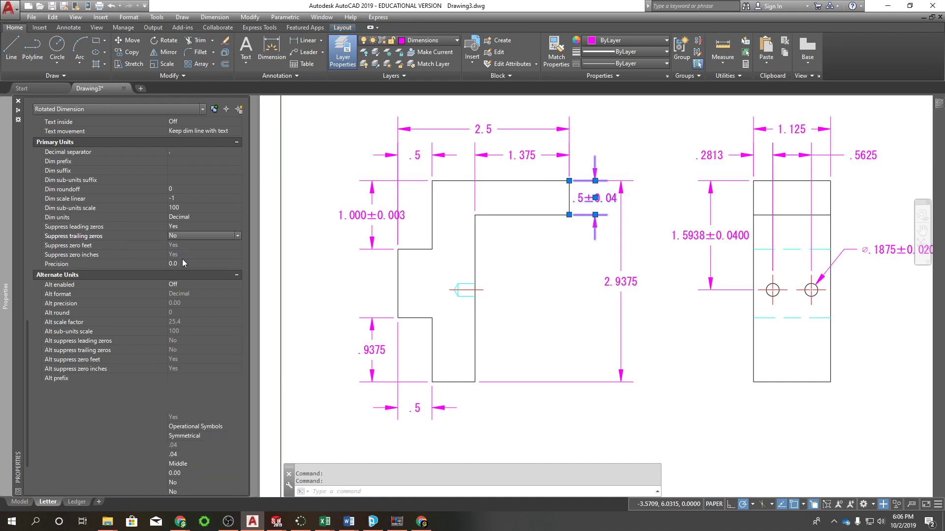
Set the primary units precision of the .5±0.04 dimension to two decimal places (0.00), and deselect it.
{"action": "left_click", "coordinate": [177, 265]}
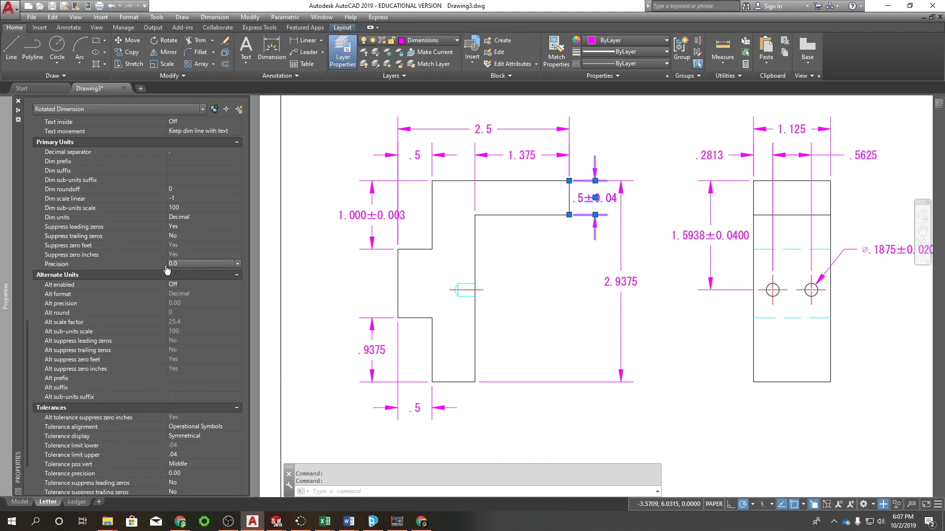
{"action": "left_click", "coordinate": [207, 266]}
{"action": "left_click", "coordinate": [179, 291]}
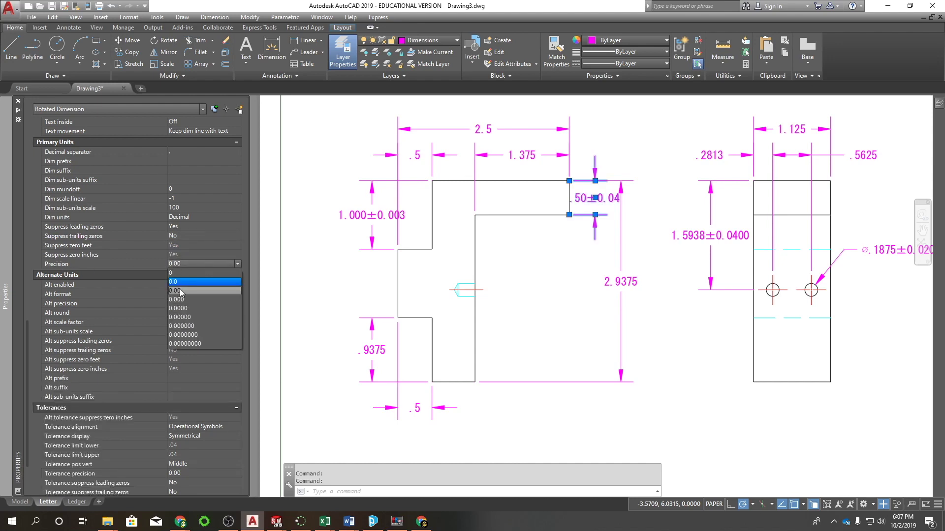
{"action": "key", "text": "Escape"}
{"action": "scroll", "coordinate": [671, 243], "scroll_direction": "down", "scroll_amount": 3}
{"action": "mouse_move", "coordinate": [523, 239]}
{"action": "middle_mouse_down"}
{"action": "mouse_move", "coordinate": [544, 215]}
{"action": "mouse_move", "coordinate": [508, 234]}
{"action": "middle_mouse_up"}
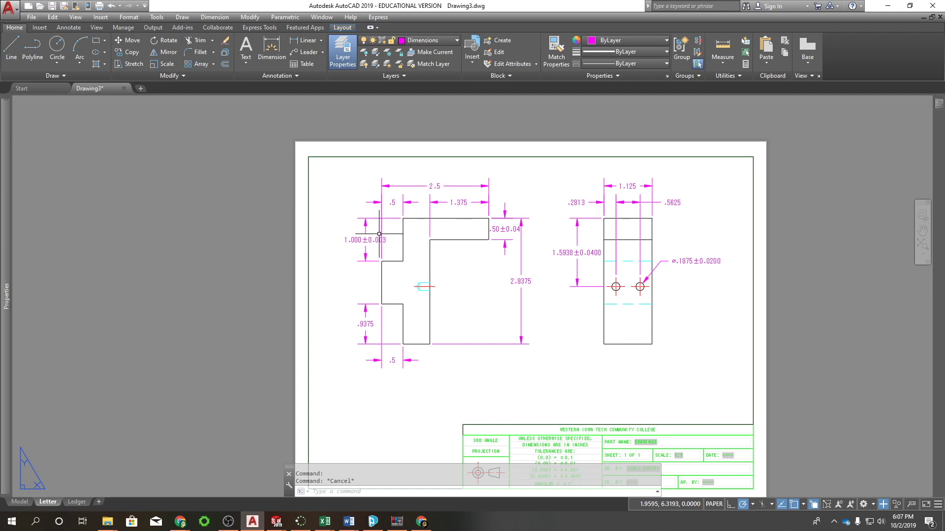
Match the properties of the 1.000±0.003 dimension onto the upper horizontal .5 dimension of the front view.
{"action": "type", "text": "a"}
{"action": "key", "text": "Return"}
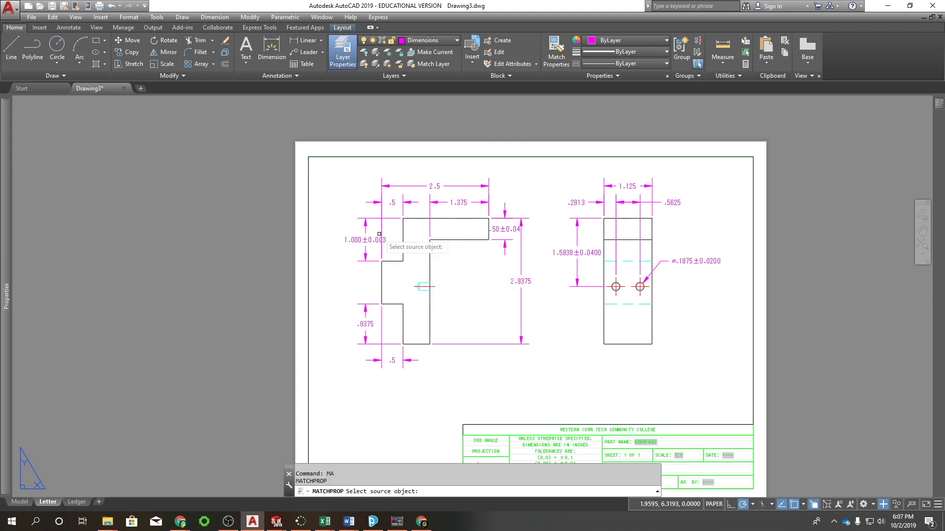
{"action": "left_click", "coordinate": [361, 237]}
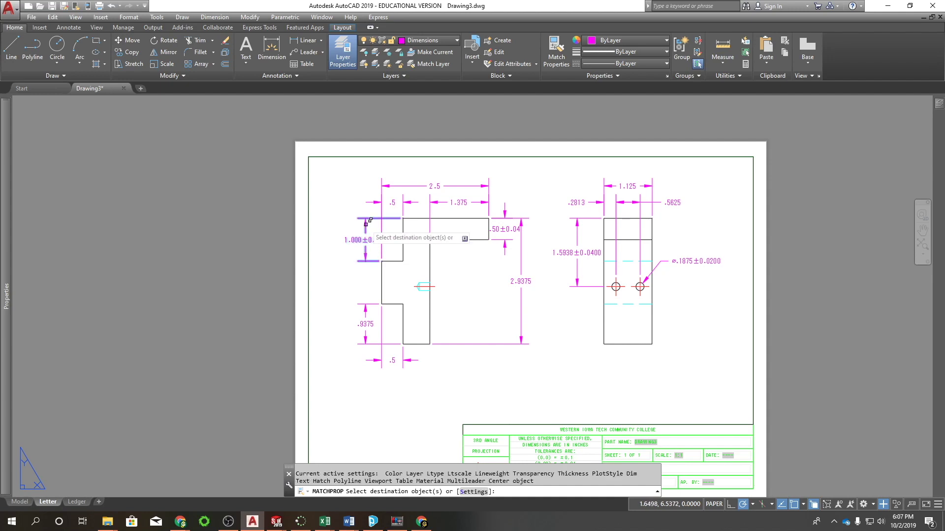
{"action": "left_click", "coordinate": [393, 202]}
{"action": "right_click", "coordinate": [416, 186]}
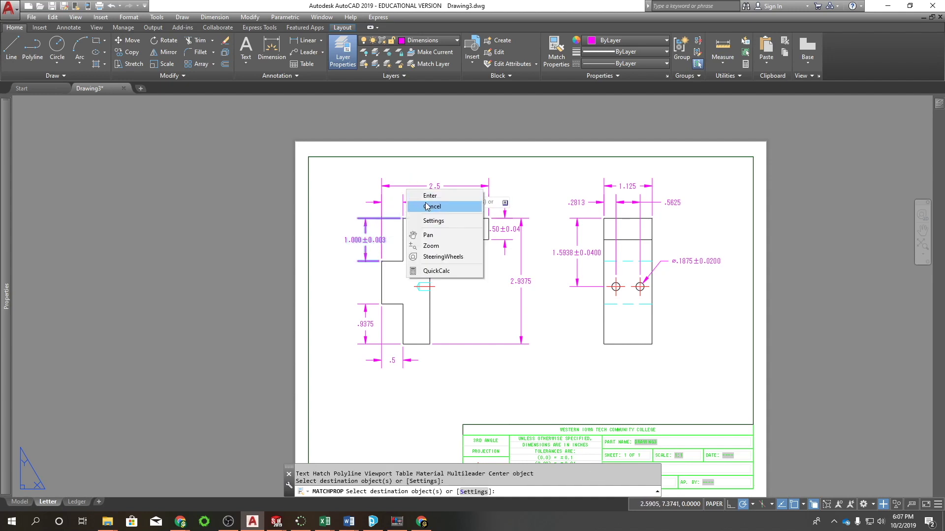
{"action": "left_click", "coordinate": [433, 194]}
Move the text of the upper .500±0.003 dimension on the front view to the left, outside its extension lines, and deselect the dimension.
{"action": "left_click", "coordinate": [378, 205]}
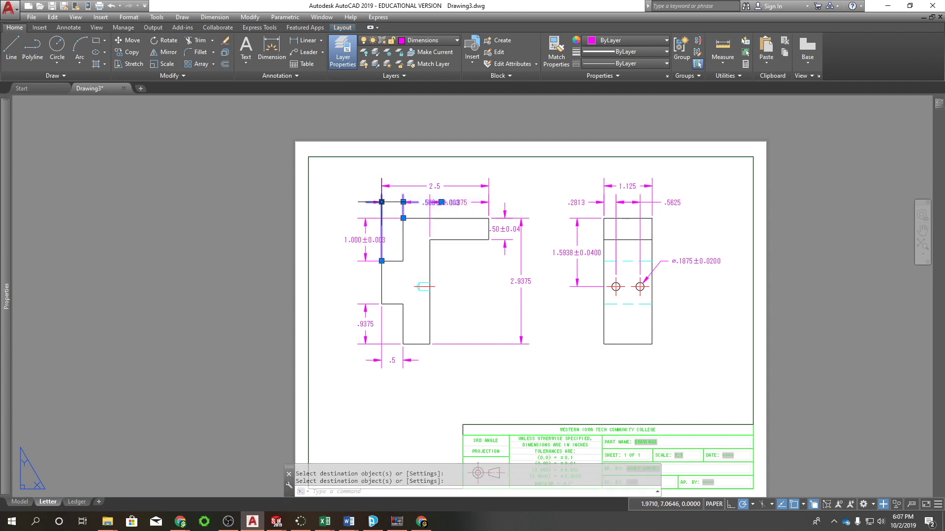
{"action": "left_click", "coordinate": [441, 201]}
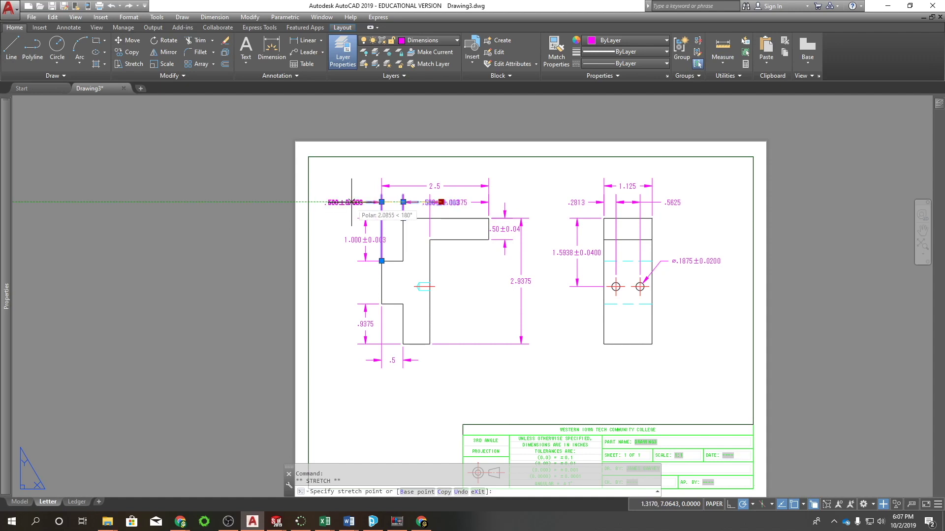
{"action": "key", "text": "Escape"}
{"action": "key", "text": "Escape"}
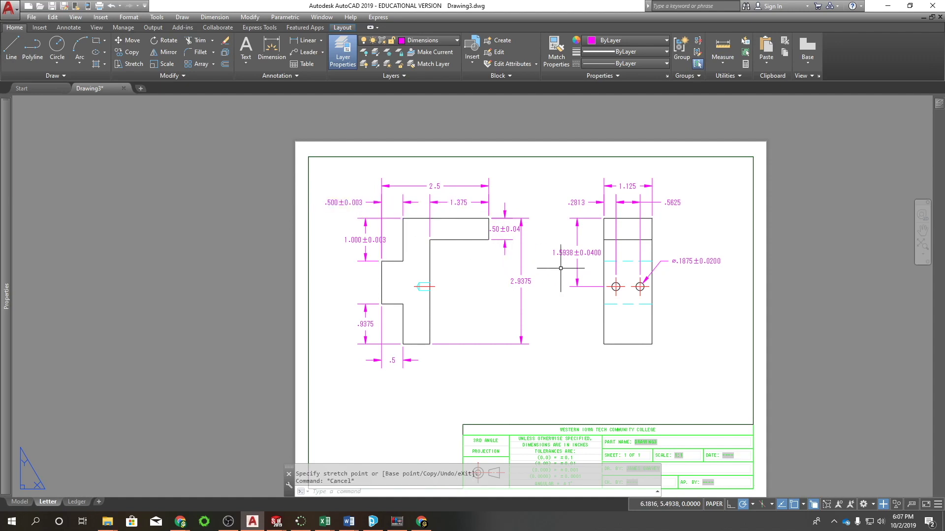
Examine the default tolerances for each number of decimal places in the title block's tolerance notes.
{"action": "middle_click_drag", "start_coordinate": [563, 324], "coordinate": [523, 305]}
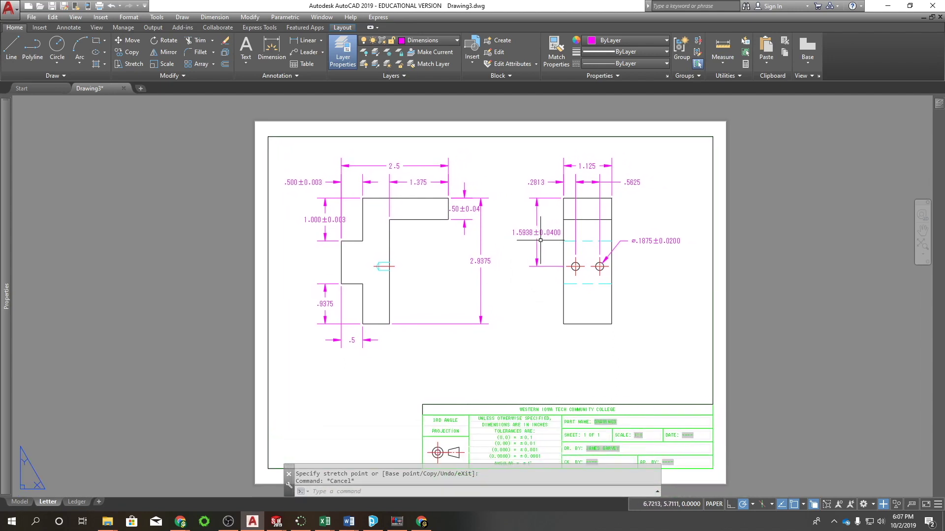
{"action": "mouse_move", "coordinate": [7, 278]}
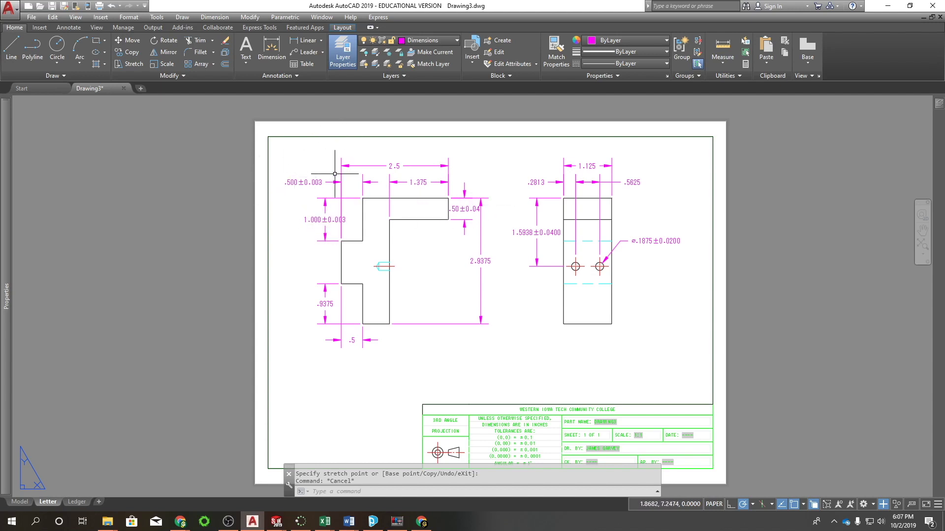
{"action": "middle_click_drag", "start_coordinate": [617, 325], "coordinate": [429, 294]}
{"action": "scroll", "coordinate": [403, 320], "scroll_direction": "up", "scroll_amount": 4}
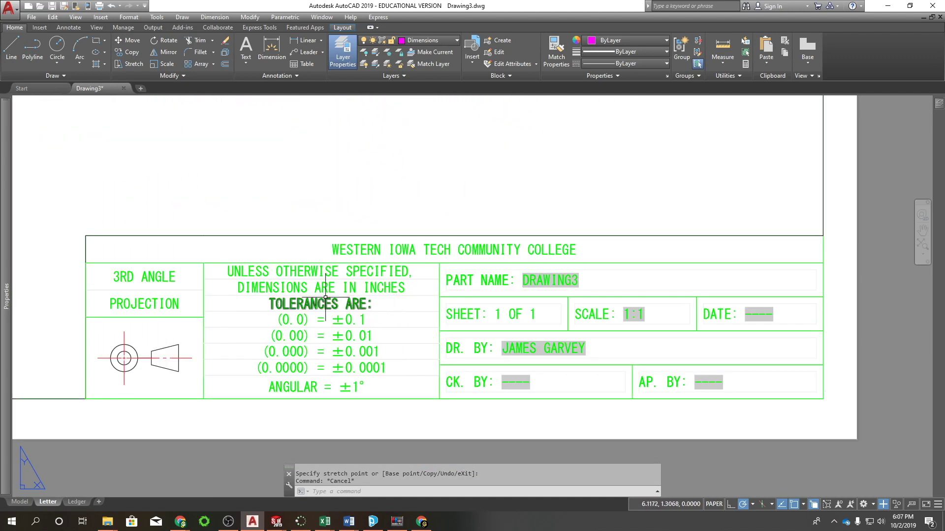
{"action": "middle_click_drag", "start_coordinate": [326, 297], "coordinate": [388, 322]}
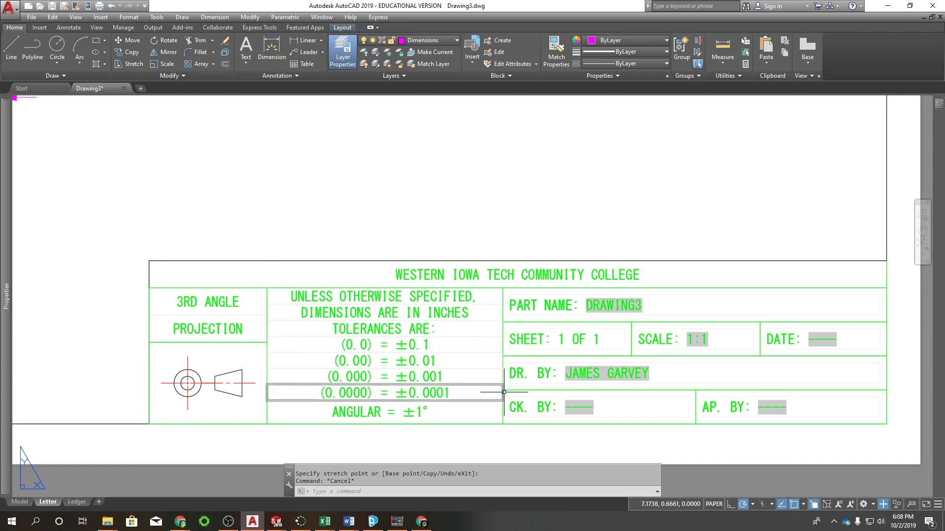
{"action": "scroll", "coordinate": [433, 394], "scroll_direction": "up", "scroll_amount": 3}
{"action": "middle_click_drag", "start_coordinate": [463, 291], "coordinate": [506, 274]}
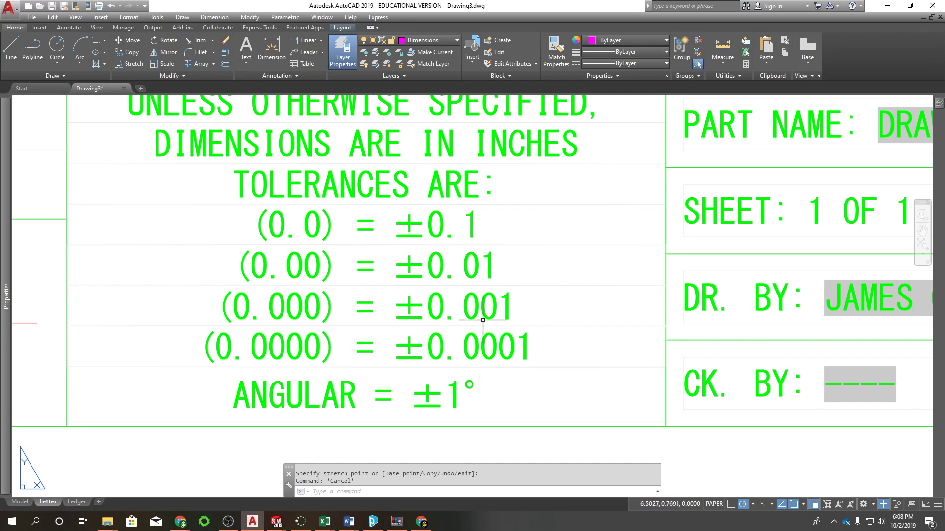
{"action": "scroll", "coordinate": [484, 318], "scroll_direction": "up", "scroll_amount": 2}
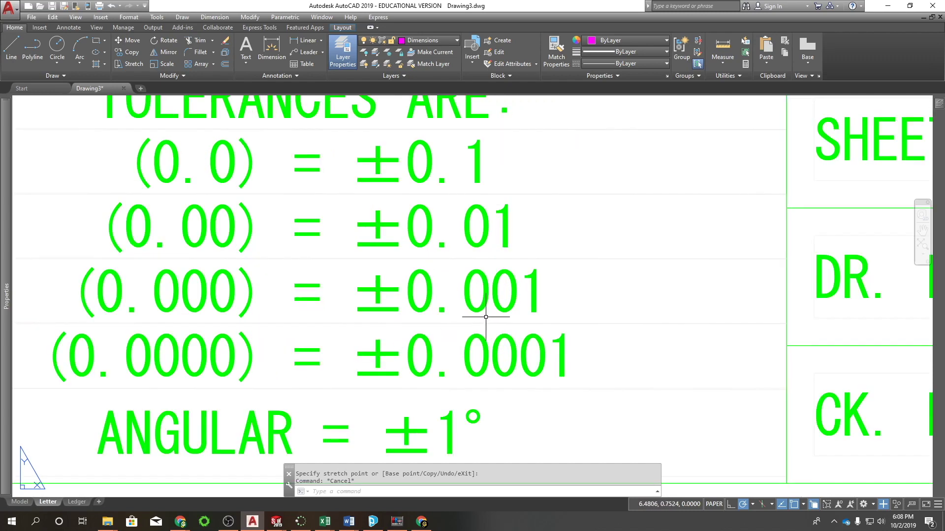
{"action": "scroll", "coordinate": [486, 317], "scroll_direction": "down", "scroll_amount": 4}
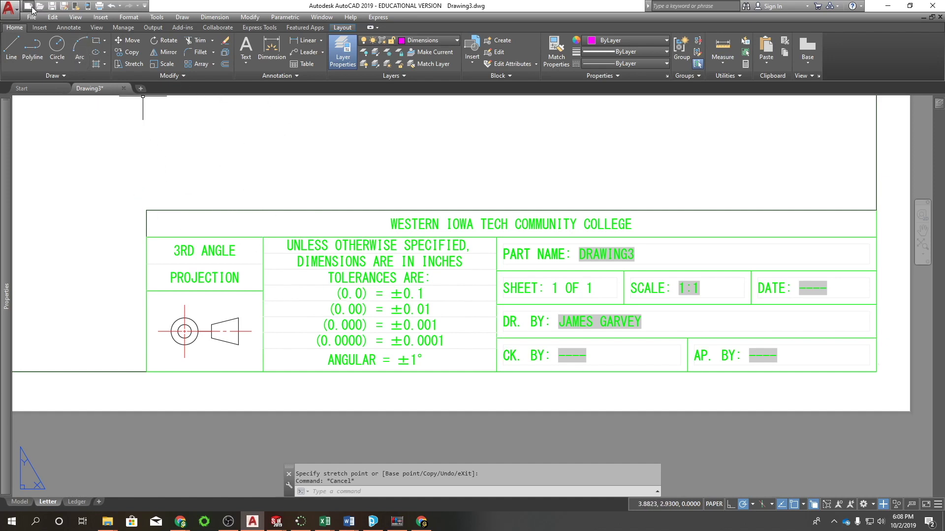
Create a new drawing from the Witcc_std.dwt template and show the title block on its Letter layout.
{"action": "key", "text": "ctrl+n"}
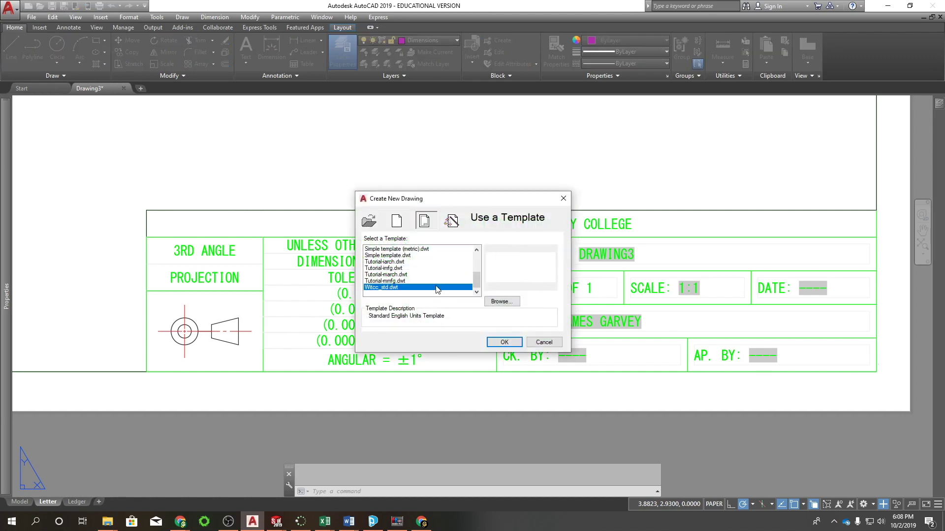
{"action": "left_click", "coordinate": [504, 343]}
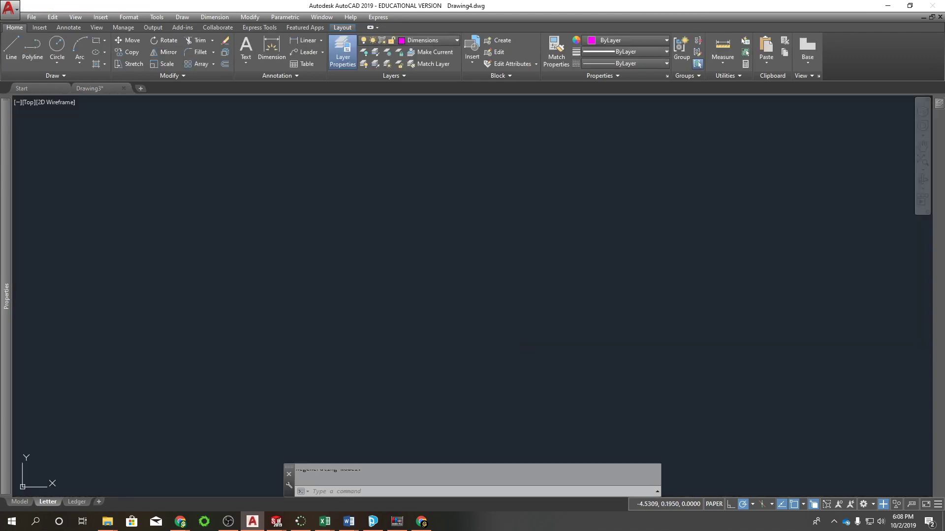
{"action": "left_click", "coordinate": [48, 501]}
{"action": "scroll", "coordinate": [291, 238], "scroll_direction": "up", "scroll_amount": 6}
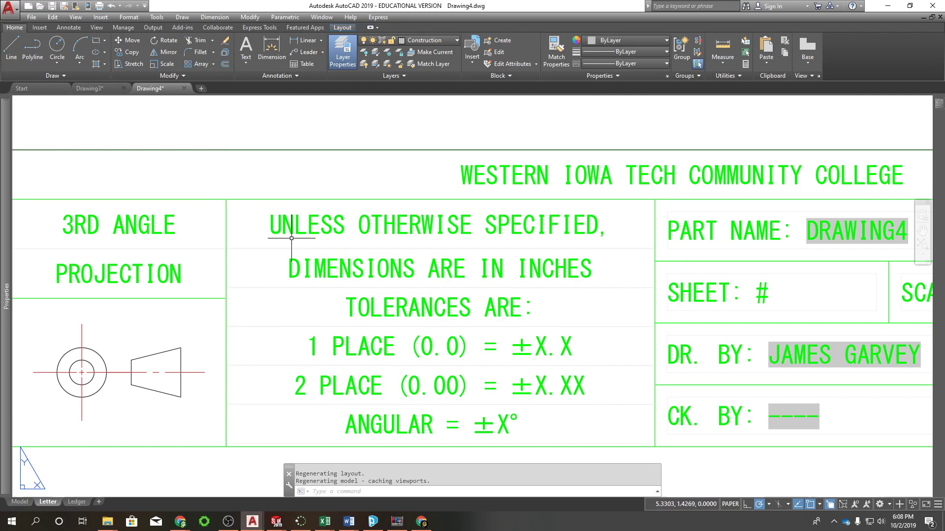
Delete the old tolerance notes and their cell lines from the new drawing's title block.
{"action": "left_click", "coordinate": [203, 187]}
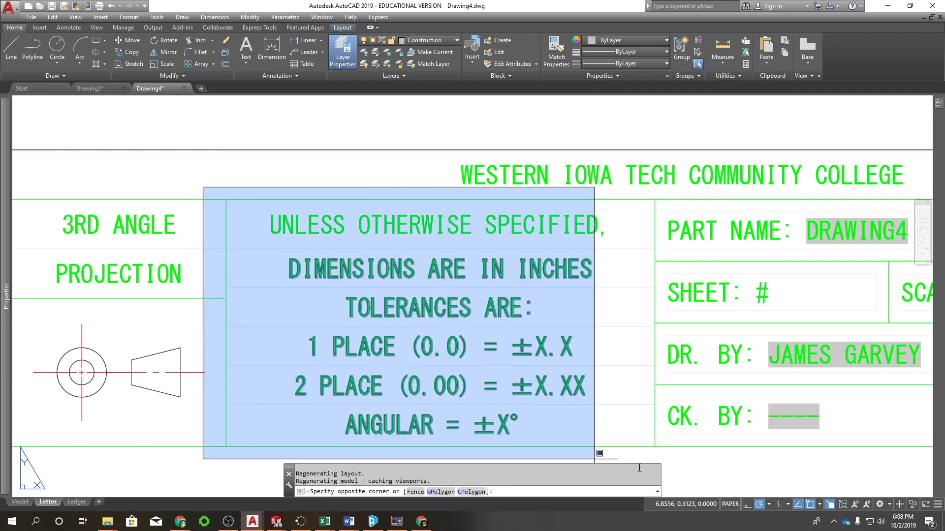
{"action": "left_click", "coordinate": [658, 448]}
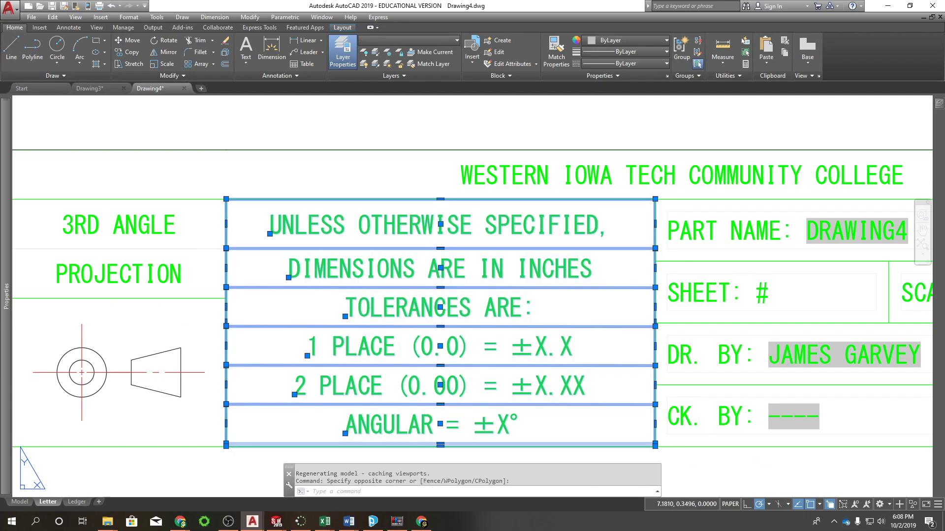
{"action": "key", "text": "Delete"}
Copy the tolerance notes table from Drawing3's title block and paste it into Drawing4 above the title block.
{"action": "left_click", "coordinate": [89, 88]}
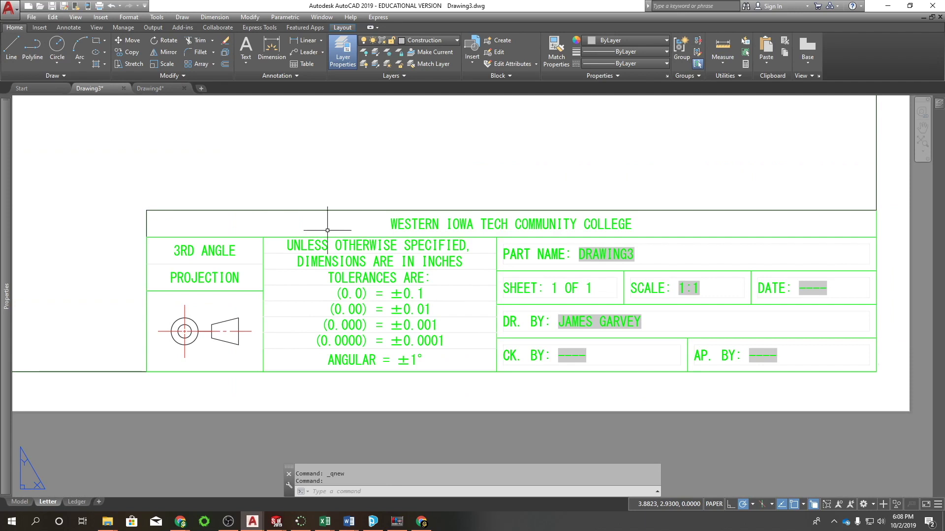
{"action": "left_click", "coordinate": [251, 230]}
{"action": "left_click", "coordinate": [504, 390]}
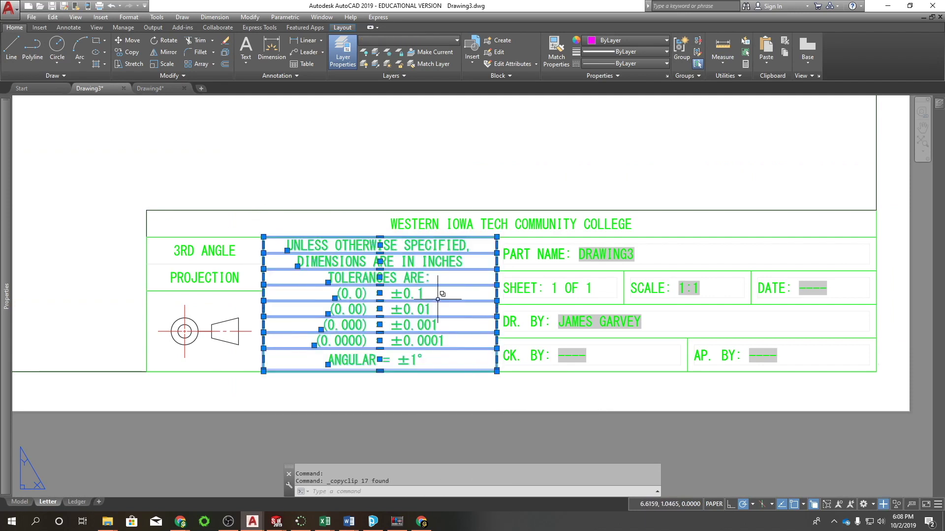
{"action": "left_click", "coordinate": [152, 89]}
{"action": "key", "text": "ctrl+v"}
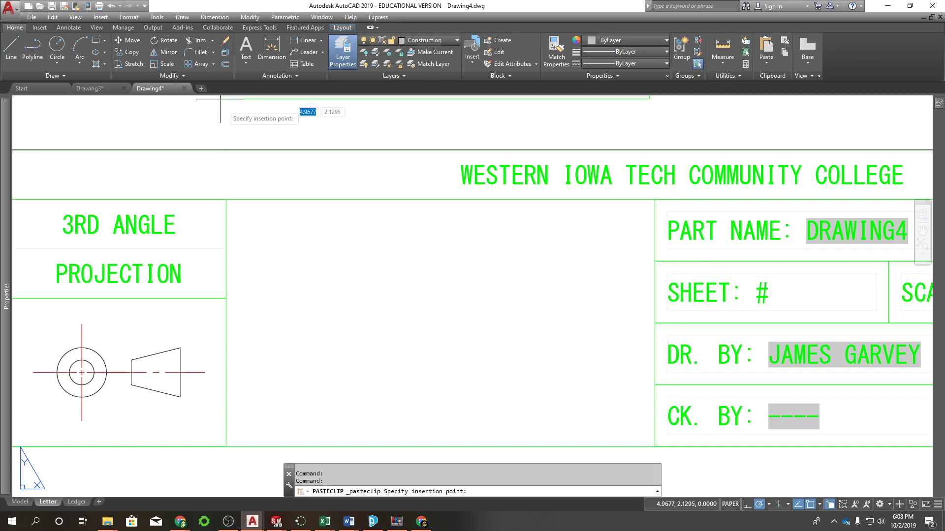
{"action": "scroll", "coordinate": [226, 447], "scroll_direction": "down", "scroll_amount": 3}
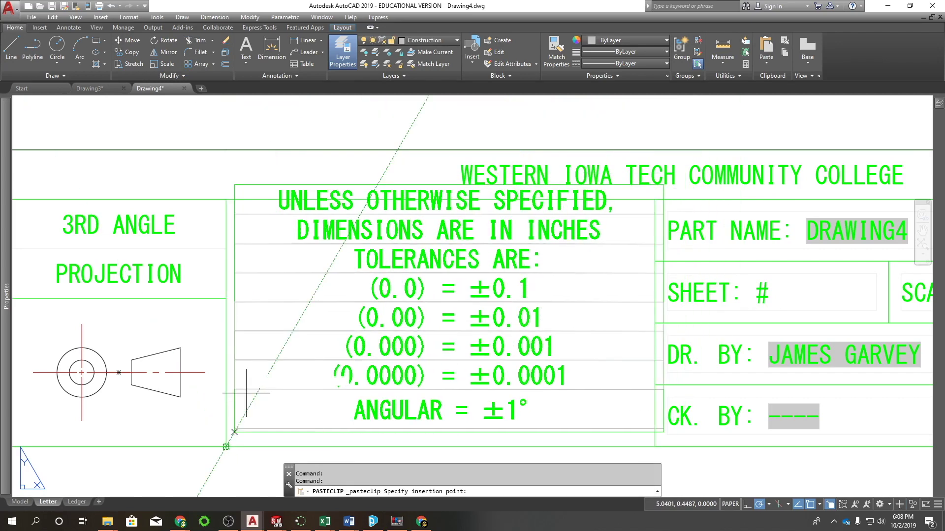
{"action": "left_click", "coordinate": [292, 171]}
Move the pasted tolerance table by its lower-left corner to the lower-left corner of the empty title block cell.
{"action": "middle_click_drag", "start_coordinate": [293, 177], "coordinate": [245, 268]}
{"action": "left_click", "coordinate": [242, 104]}
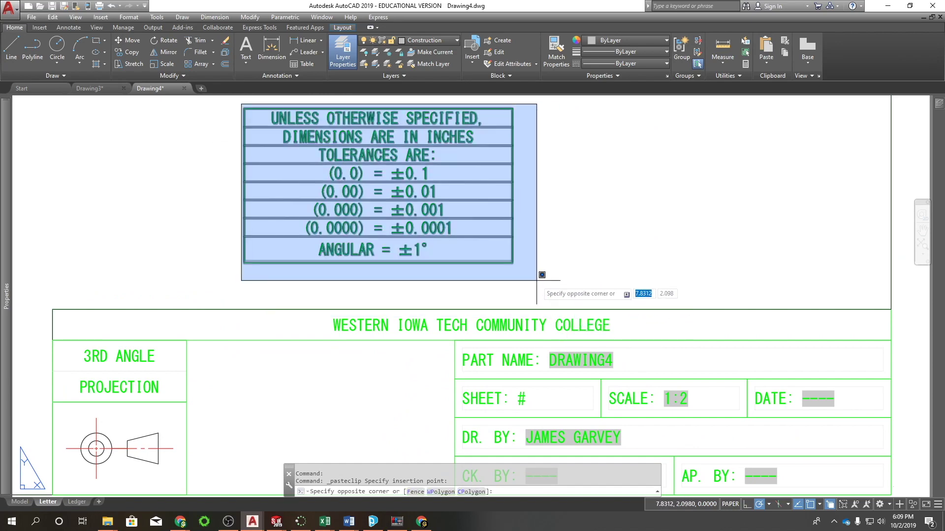
{"action": "left_click", "coordinate": [534, 280]}
{"action": "type", "text": "m"}
{"action": "key", "text": "Return"}
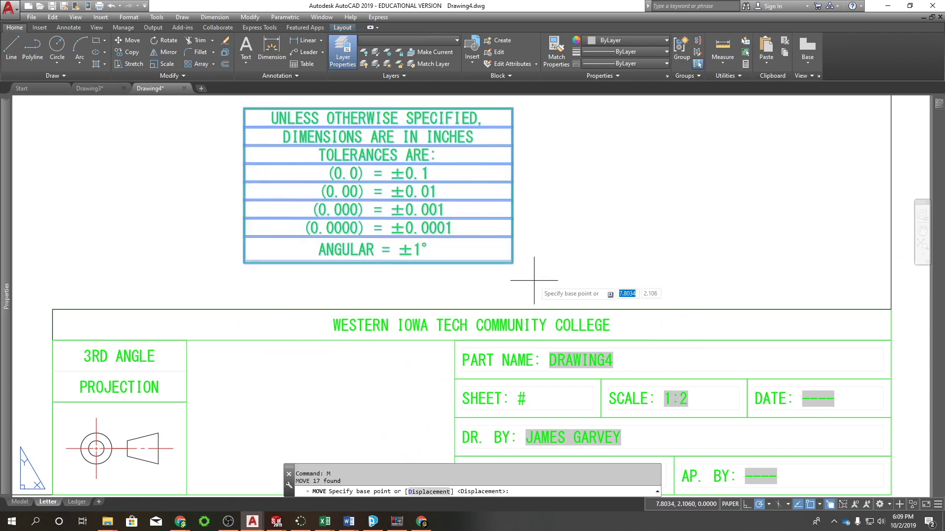
{"action": "left_click", "coordinate": [245, 264]}
{"action": "scroll", "coordinate": [245, 263], "scroll_direction": "down", "scroll_amount": 5}
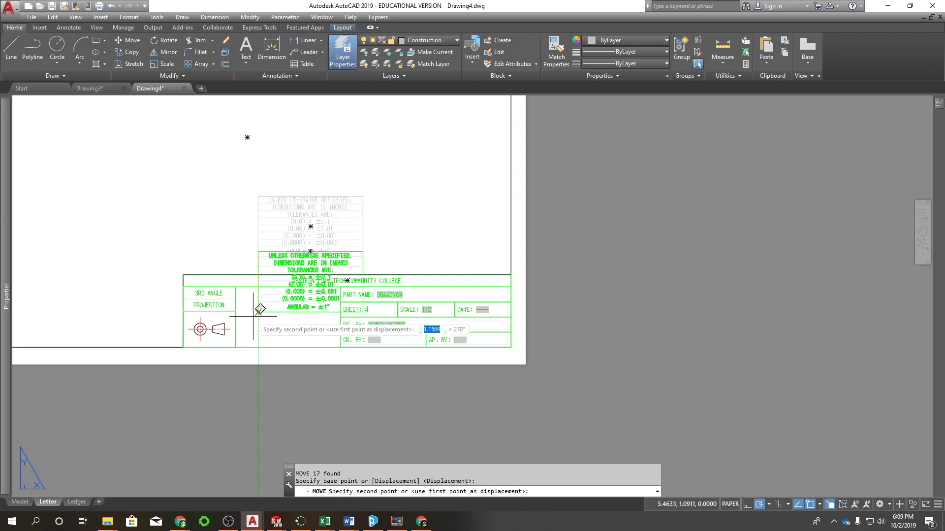
{"action": "scroll", "coordinate": [238, 304], "scroll_direction": "up", "scroll_amount": 5}
{"action": "left_click", "coordinate": [208, 394]}
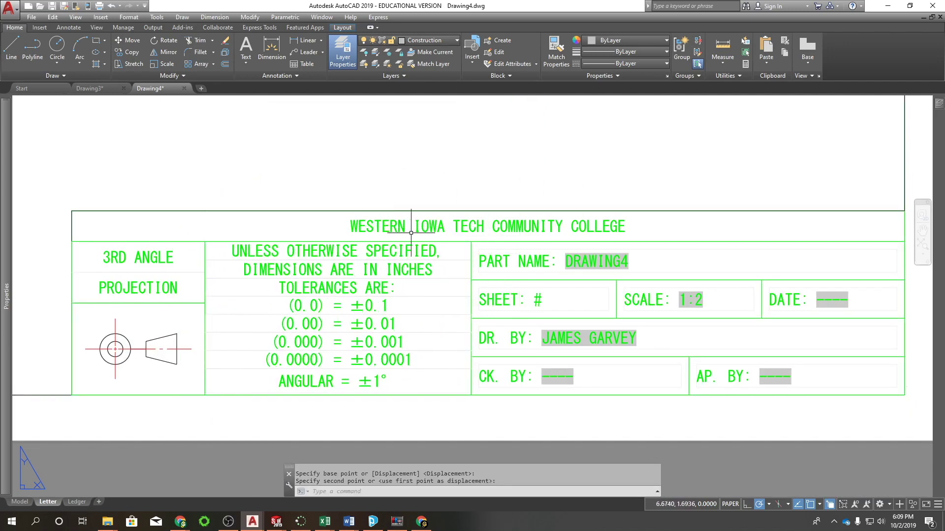
Return to Drawing3 and show the full Letter sheet with both dimensioned views.
{"action": "scroll", "coordinate": [460, 164], "scroll_direction": "down", "scroll_amount": 3}
{"action": "scroll", "coordinate": [439, 152], "scroll_direction": "down", "scroll_amount": 2}
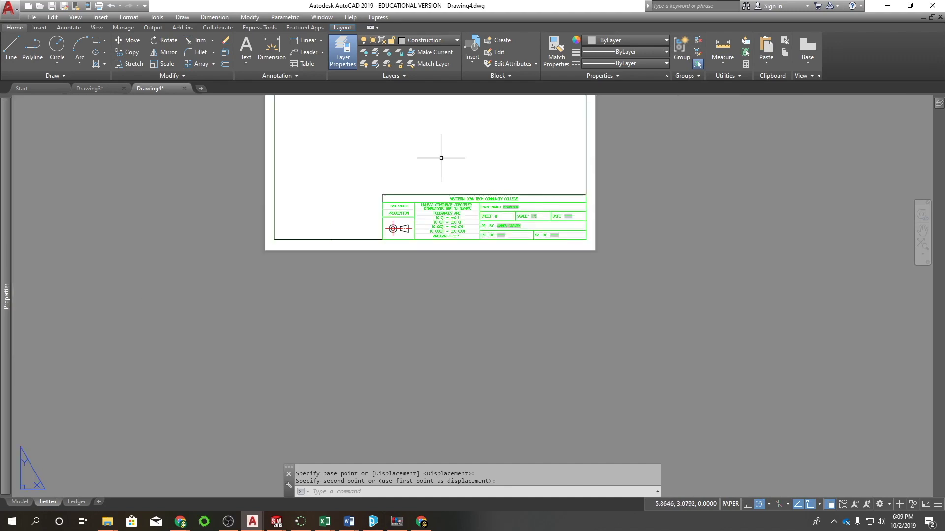
{"action": "left_click", "coordinate": [106, 89]}
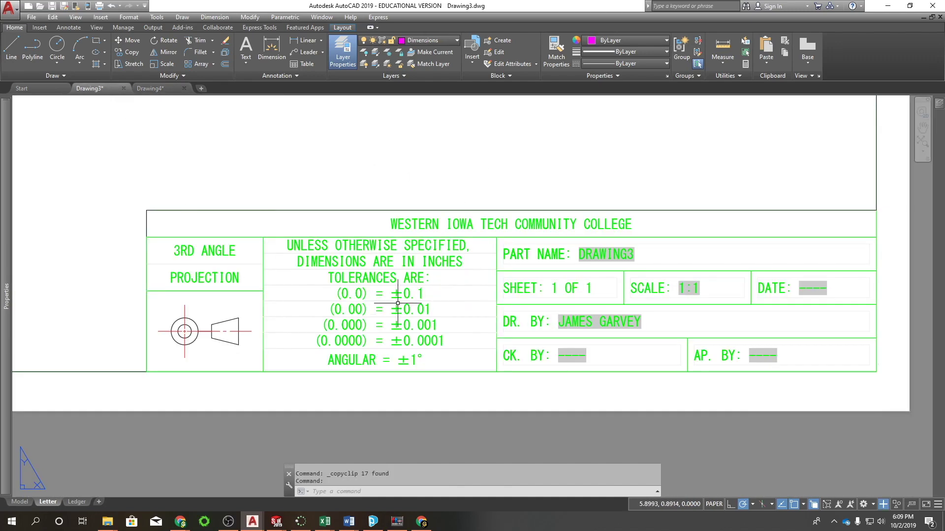
{"action": "scroll", "coordinate": [483, 308], "scroll_direction": "down", "scroll_amount": 5}
{"action": "middle_click_drag", "start_coordinate": [375, 230], "coordinate": [361, 299]}
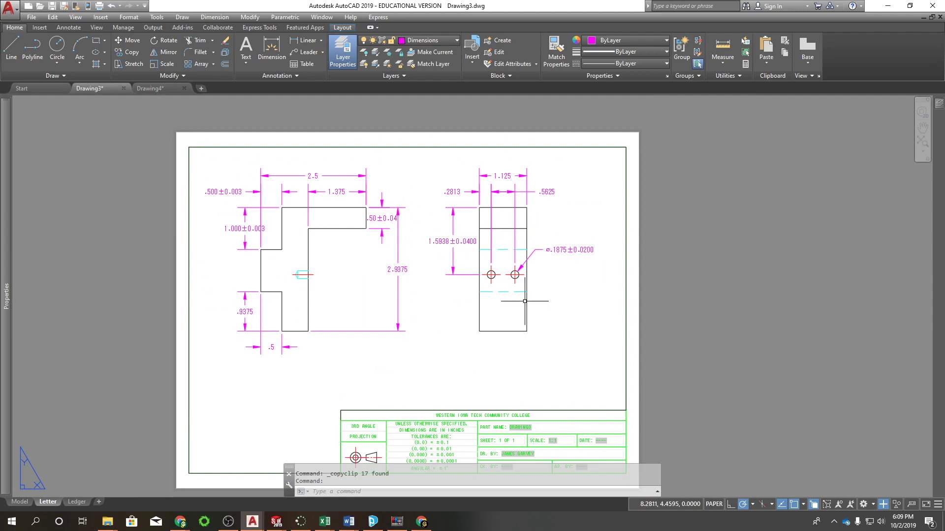